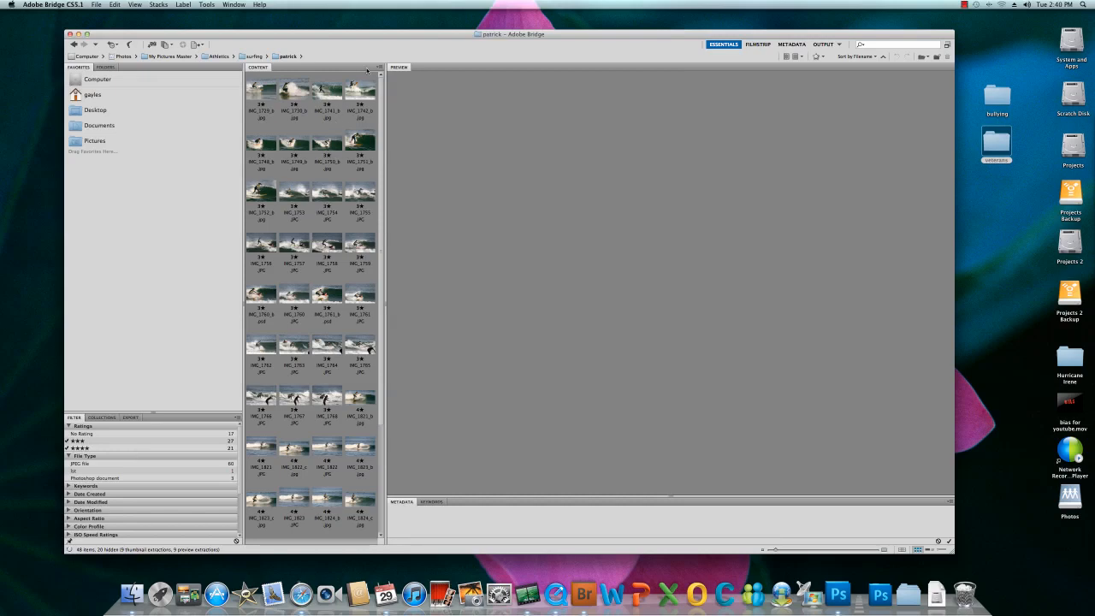
# - Select all the rated surfing photos shown in the current folder
pyautogui.press('super+a')
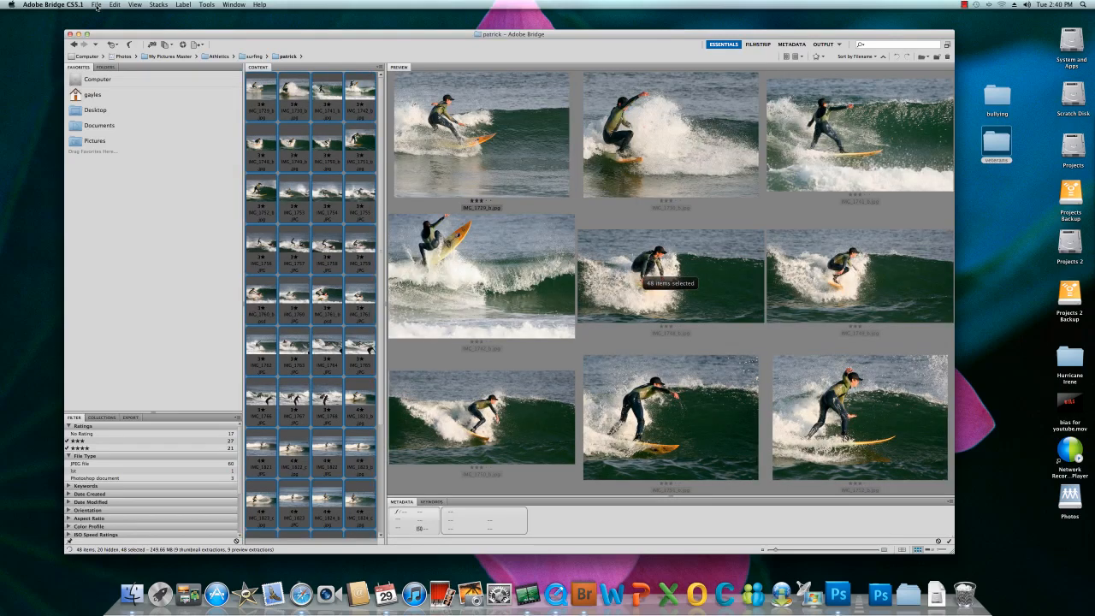
pyautogui.click(113, 6)
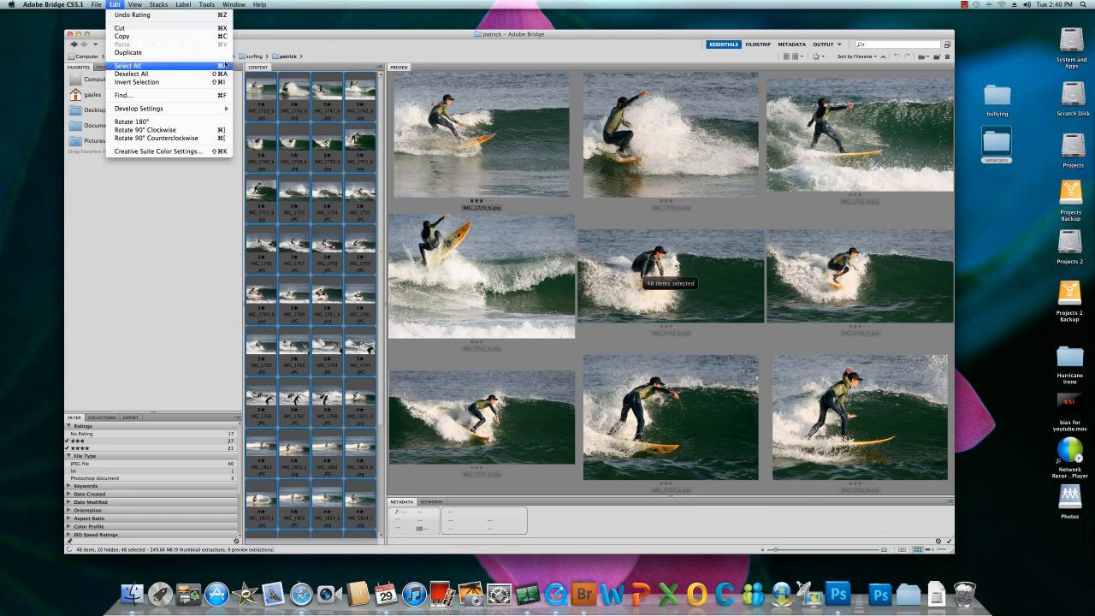
pyautogui.click(282, 35)
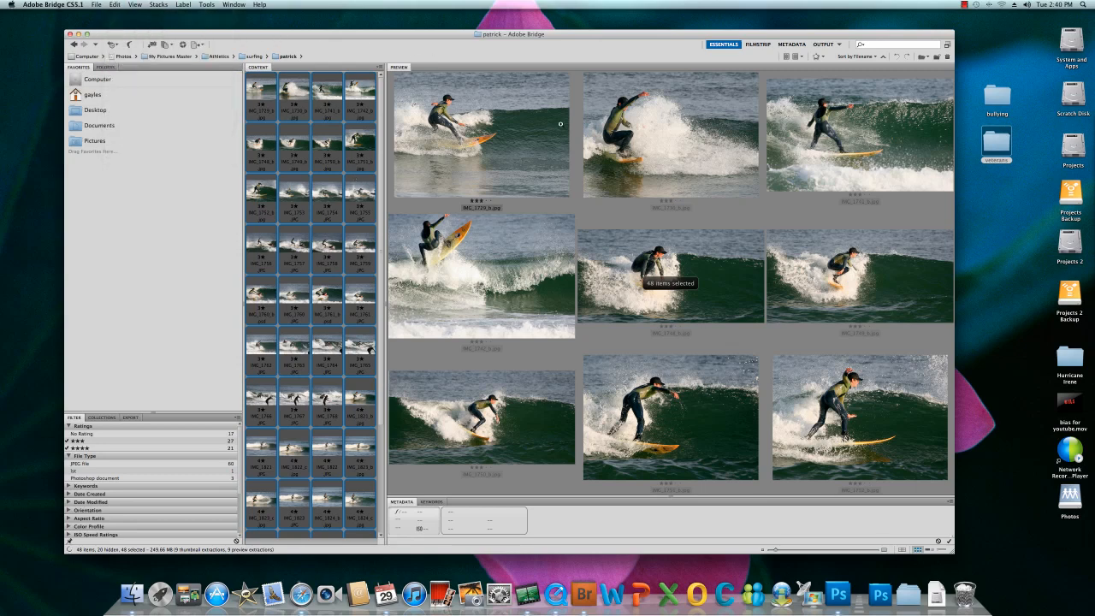
# - Switch to the Output workspace and use the HTML Gallery template for the web gallery
pyautogui.click(823, 44)
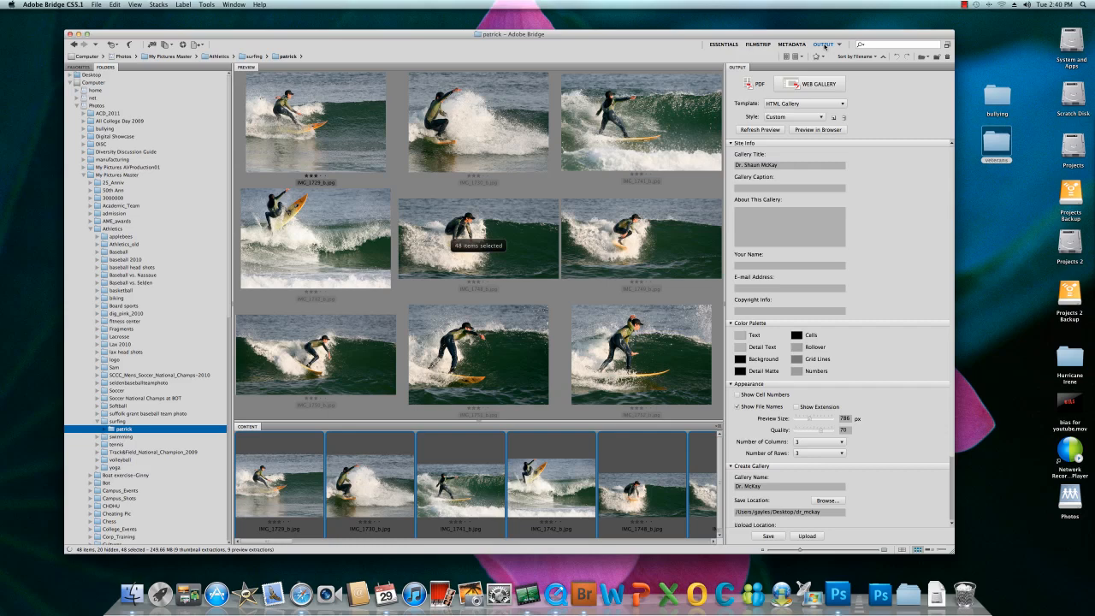
pyautogui.click(824, 45)
pyautogui.click(843, 105)
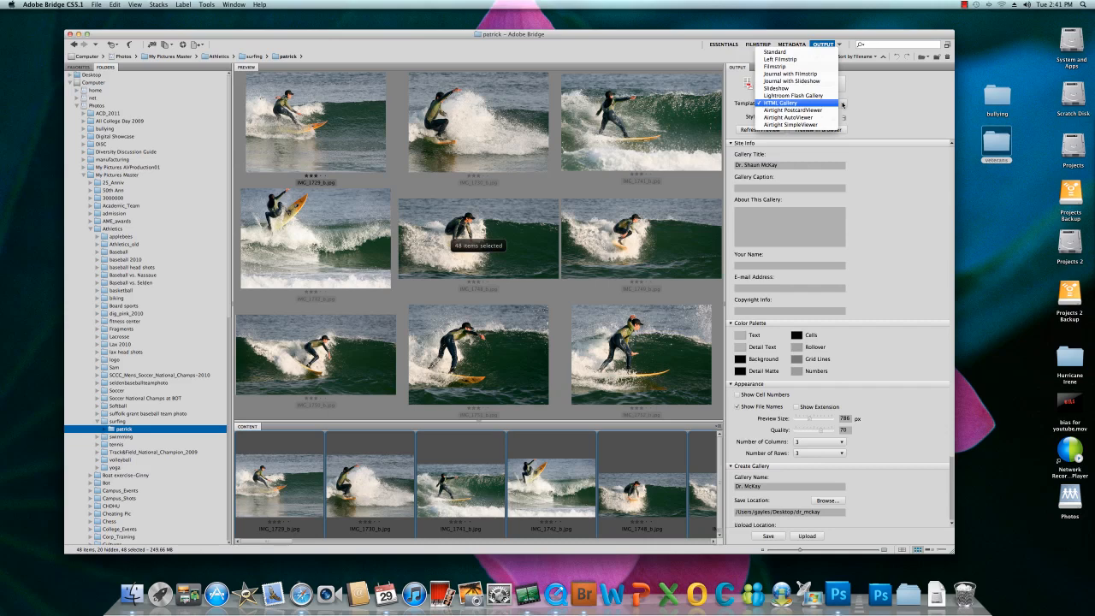
pyautogui.click(777, 104)
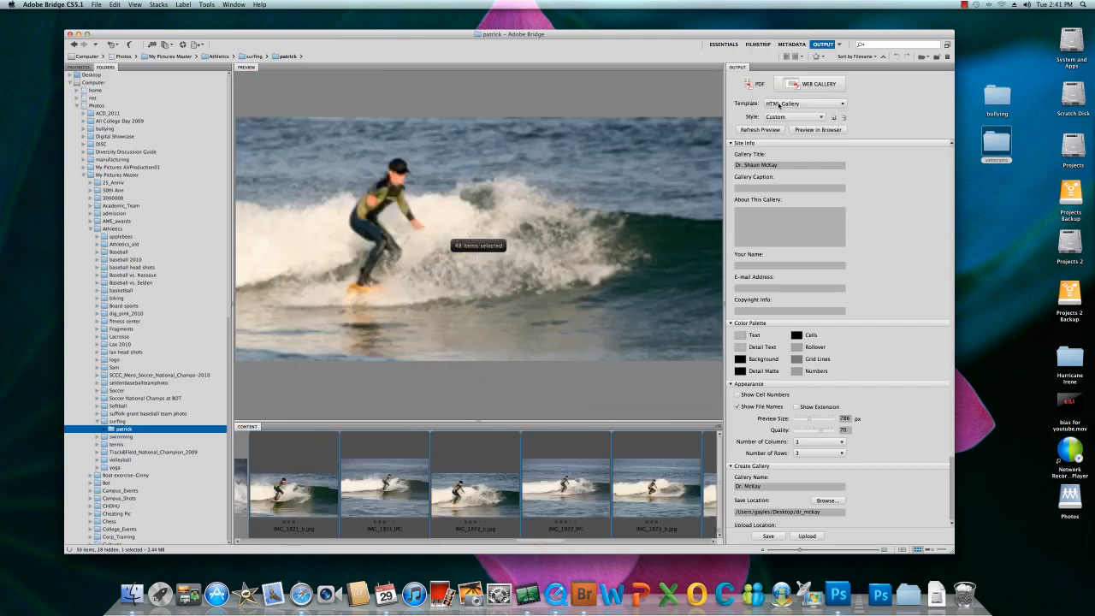
# - Replace the gallery title with the surfer's first name followed by "Surfing"
pyautogui.click(738, 165)
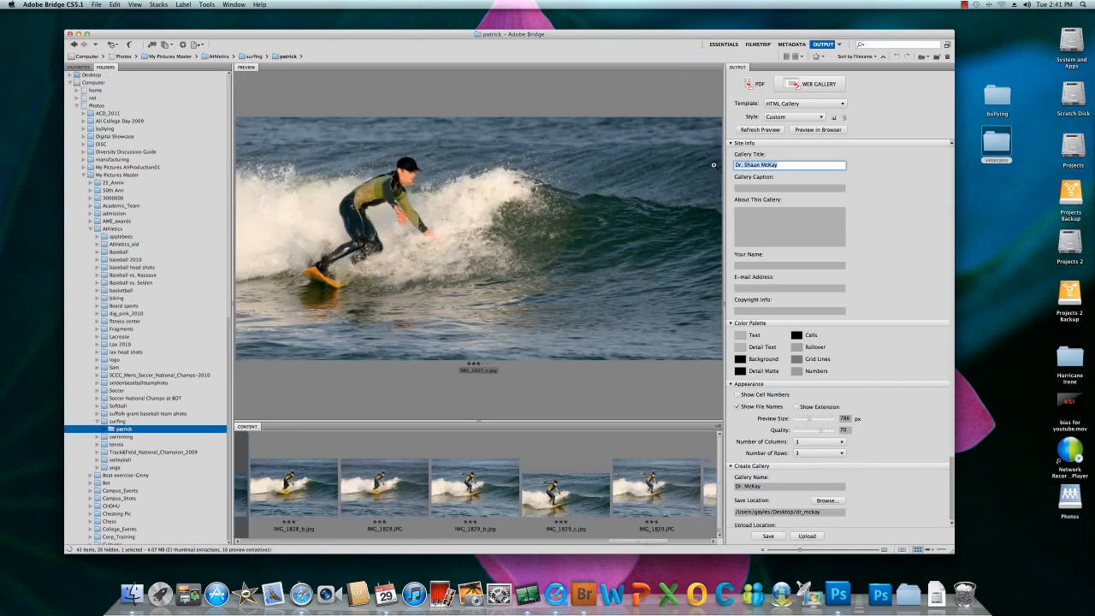
pyautogui.write('R')
pyautogui.write('atrick Su')
pyautogui.write('rfing')
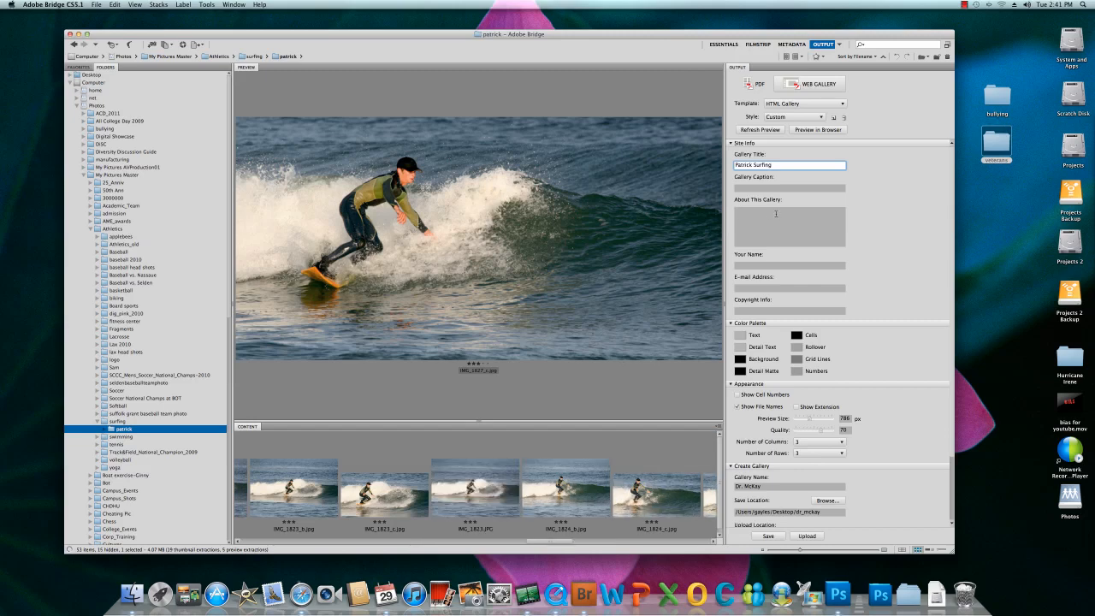
# - Fill in the creator's name and e-mail address in the site info, leaving the copyright info empty
pyautogui.click(737, 266)
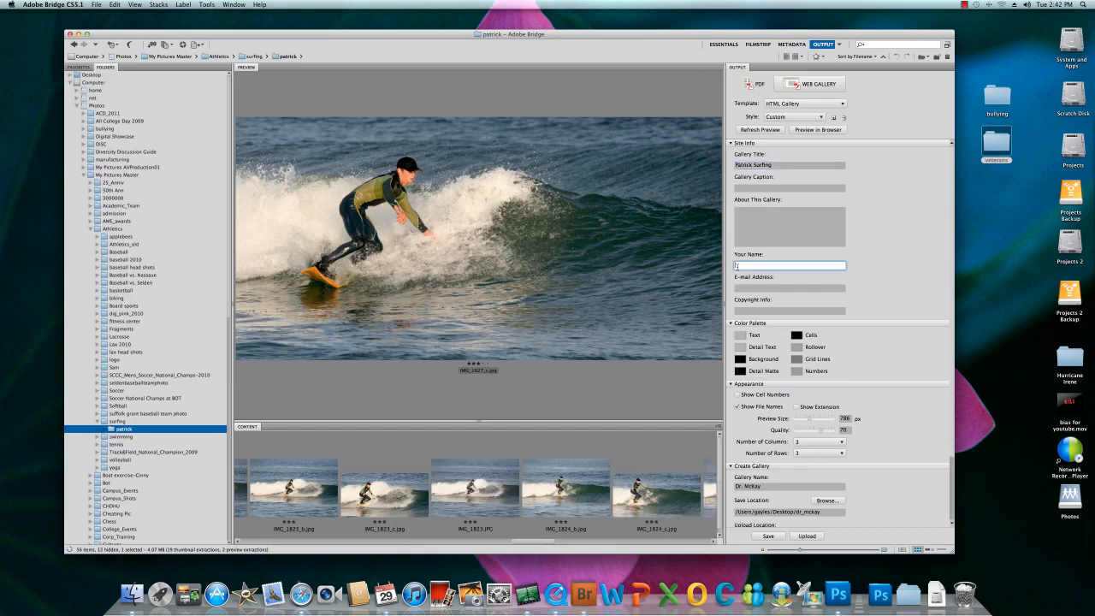
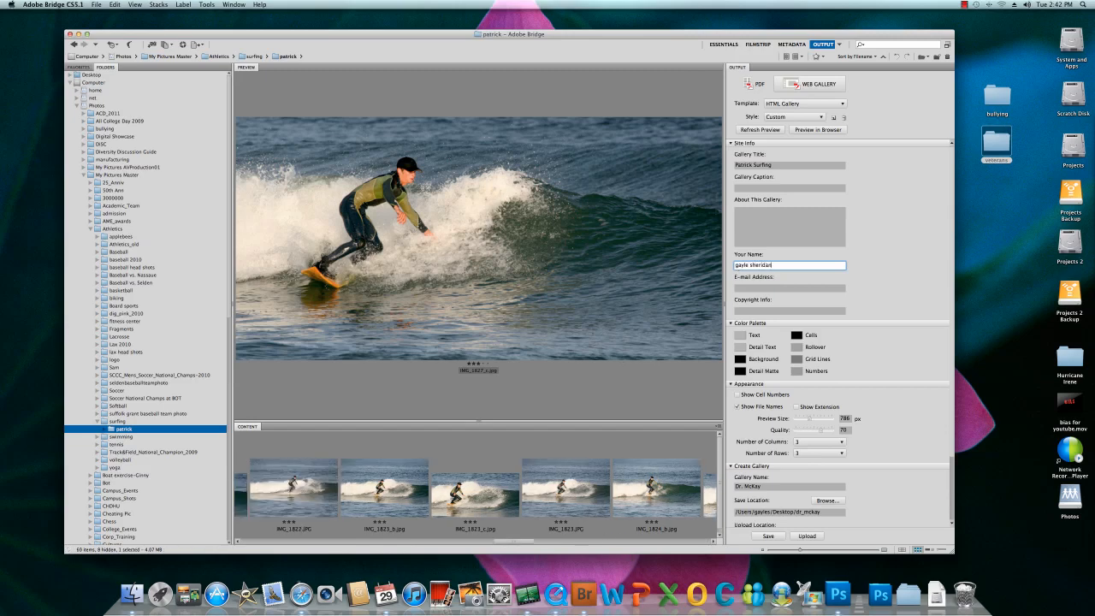
pyautogui.click(738, 287)
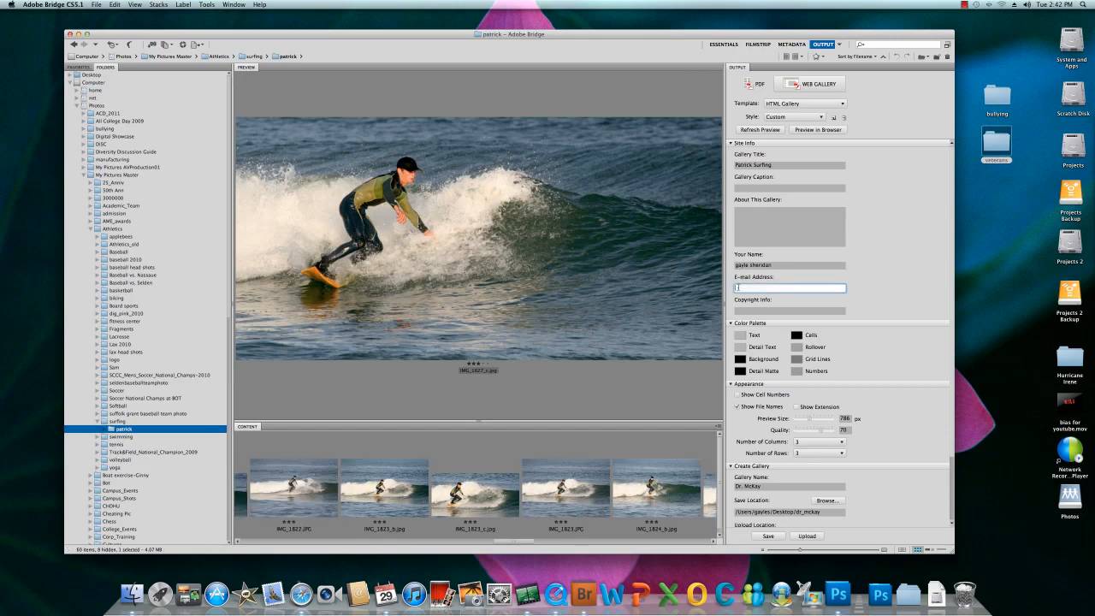
pyautogui.click(750, 311)
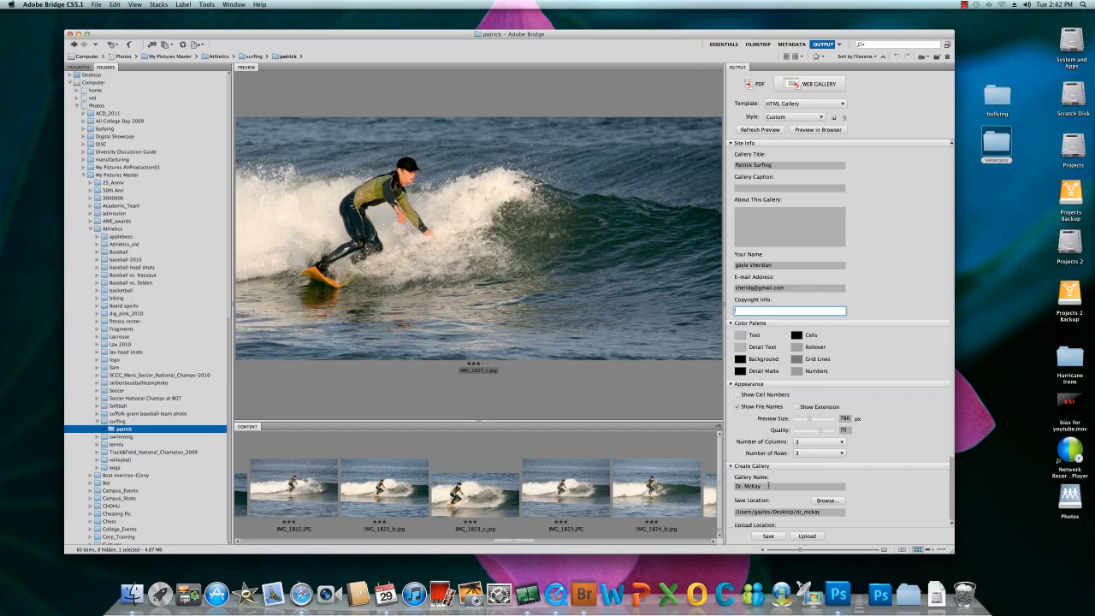
# - Rename the gallery to be created with the surfer's first name followed by "Surfing"
pyautogui.moveTo(765, 486); pyautogui.dragTo(733, 489)
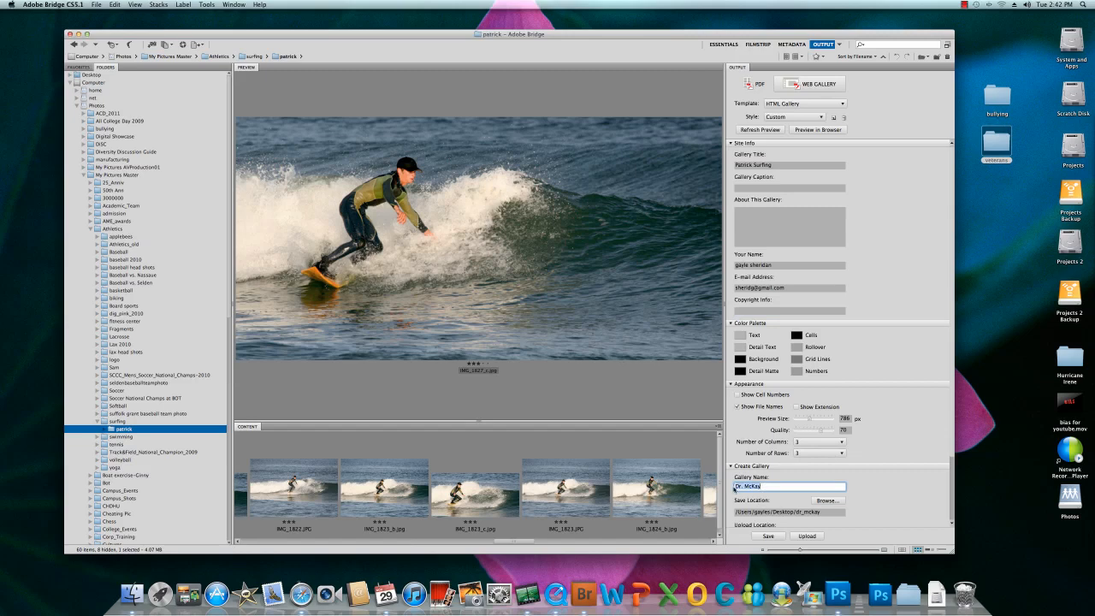
pyautogui.write('Patrick Surfing')
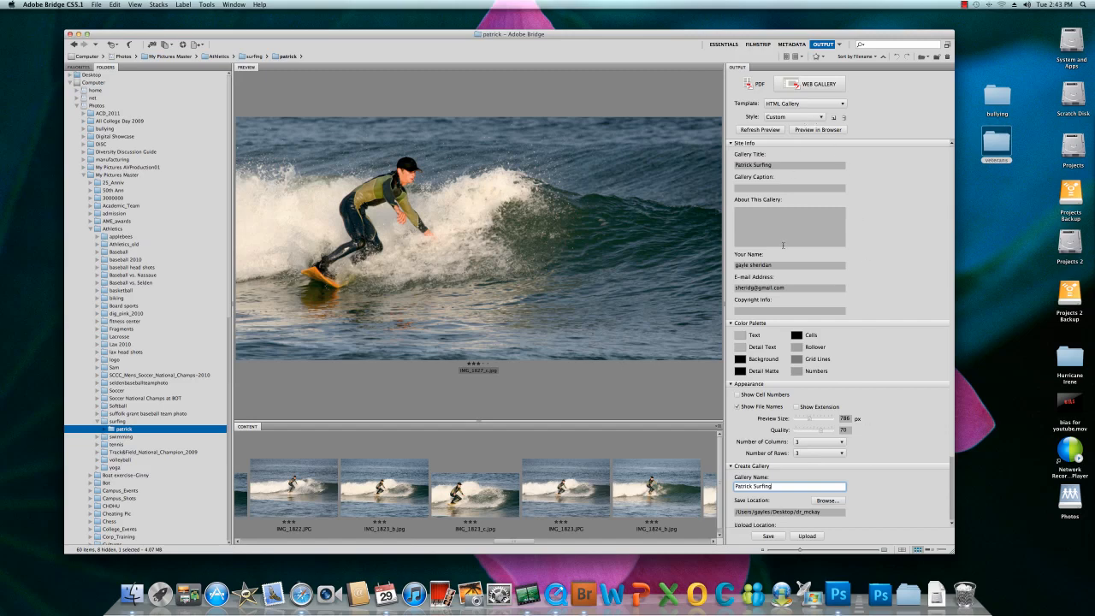
# - Select all the images in the folder again and refresh the gallery's output preview
pyautogui.click(762, 129)
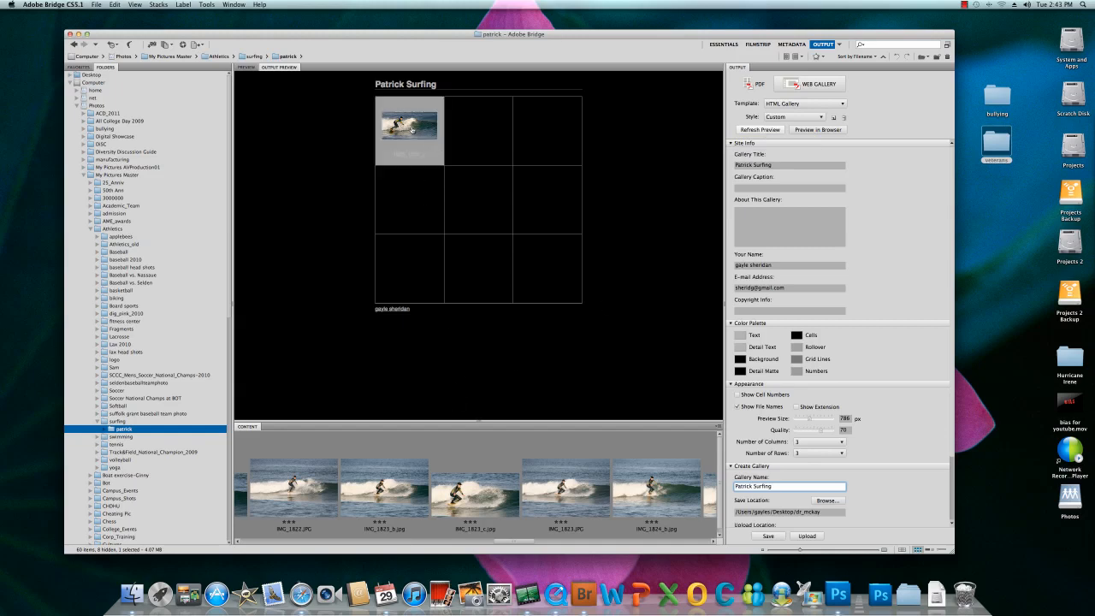
pyautogui.click(308, 458)
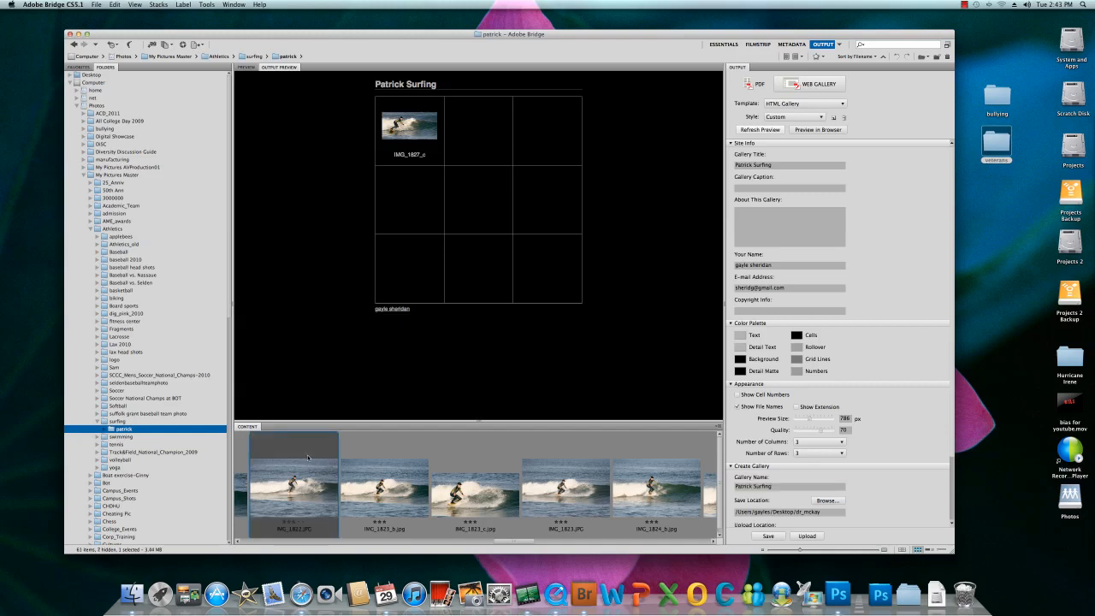
pyautogui.press('super+a')
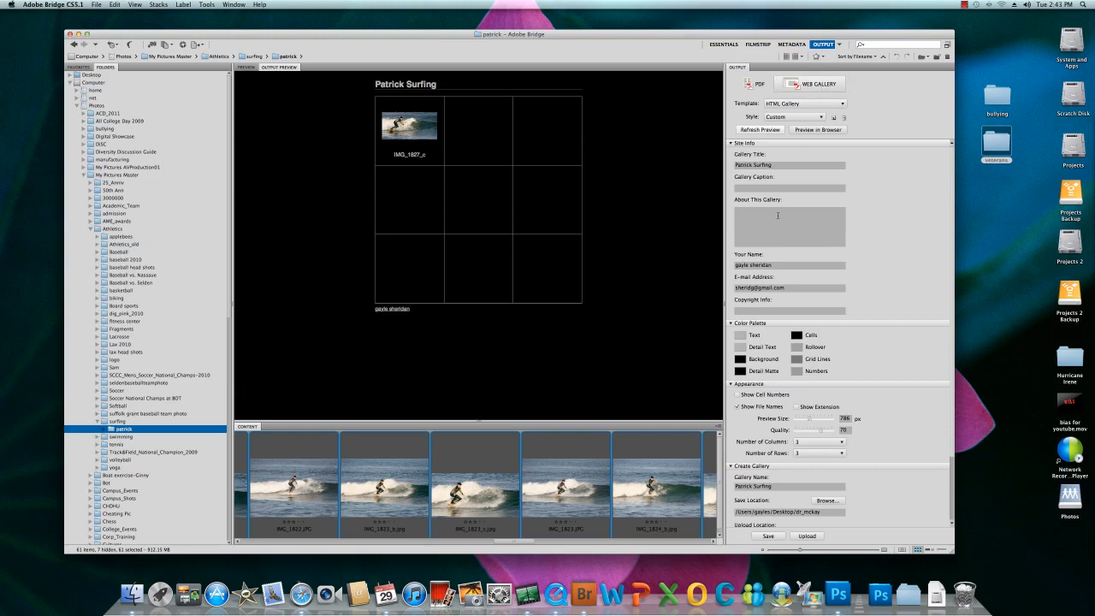
pyautogui.click(761, 130)
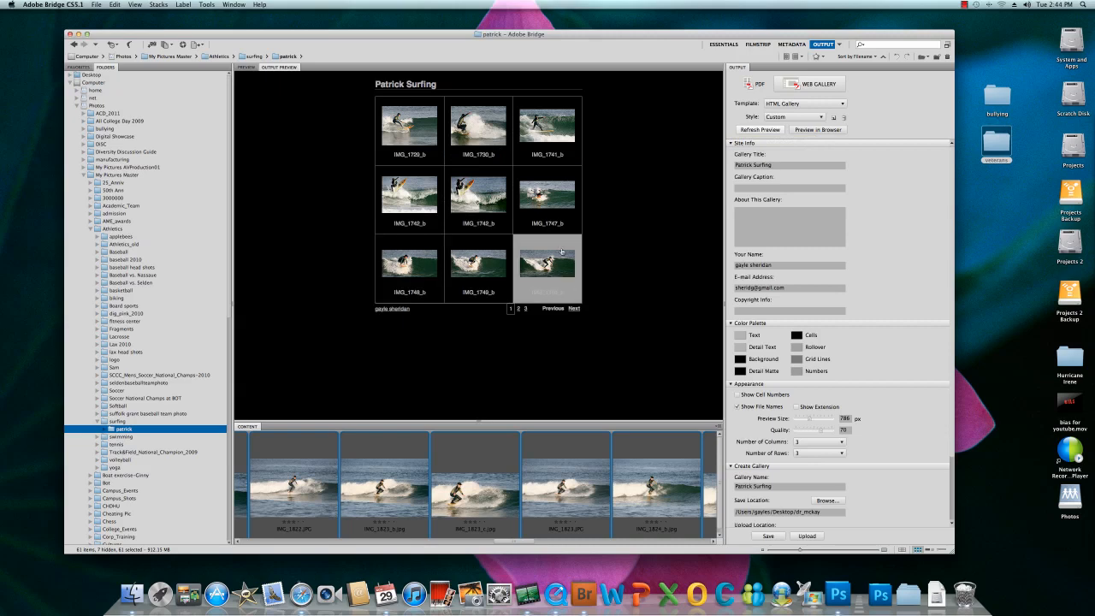
# - Enlarge the centre image of the gallery preview and go back to the previous image
pyautogui.click(477, 206)
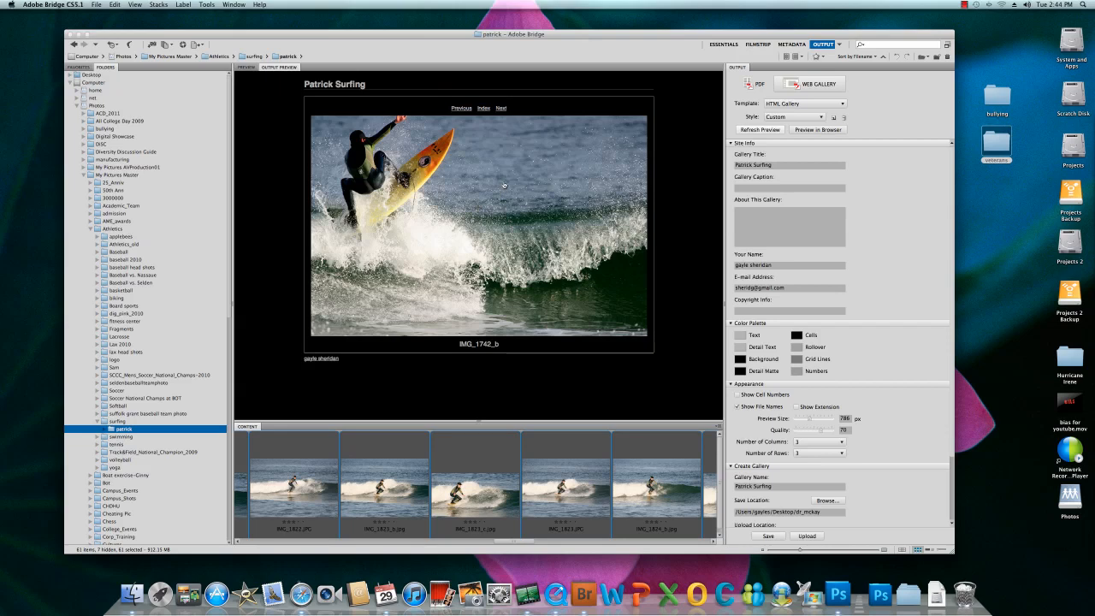
pyautogui.click(461, 109)
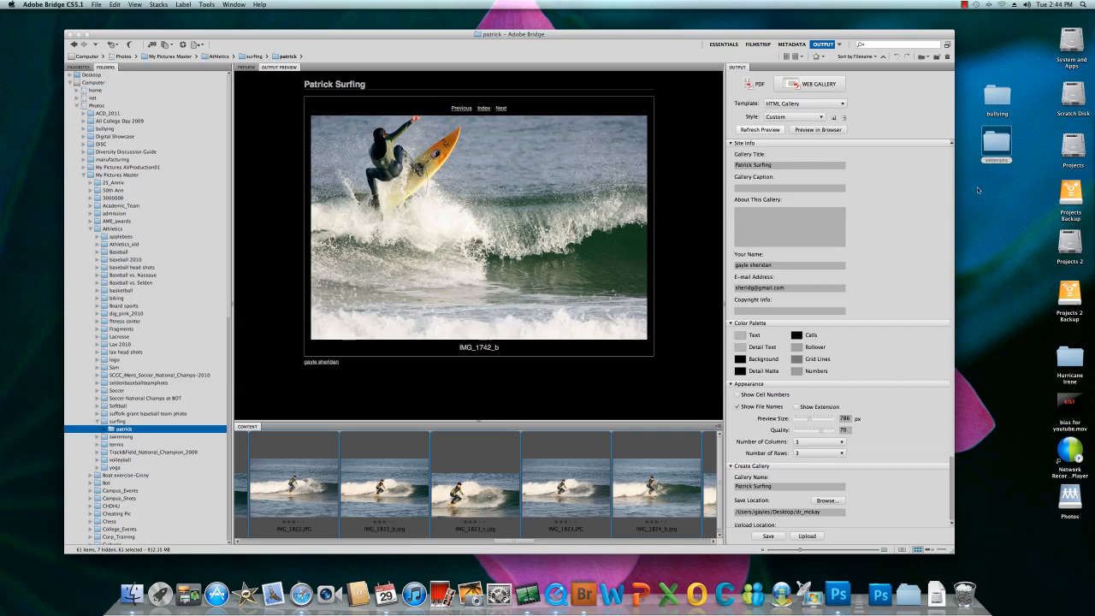
# - Set the gallery's save location to the Desktop folder and save the web gallery
pyautogui.scroll(-2, 951, 439)
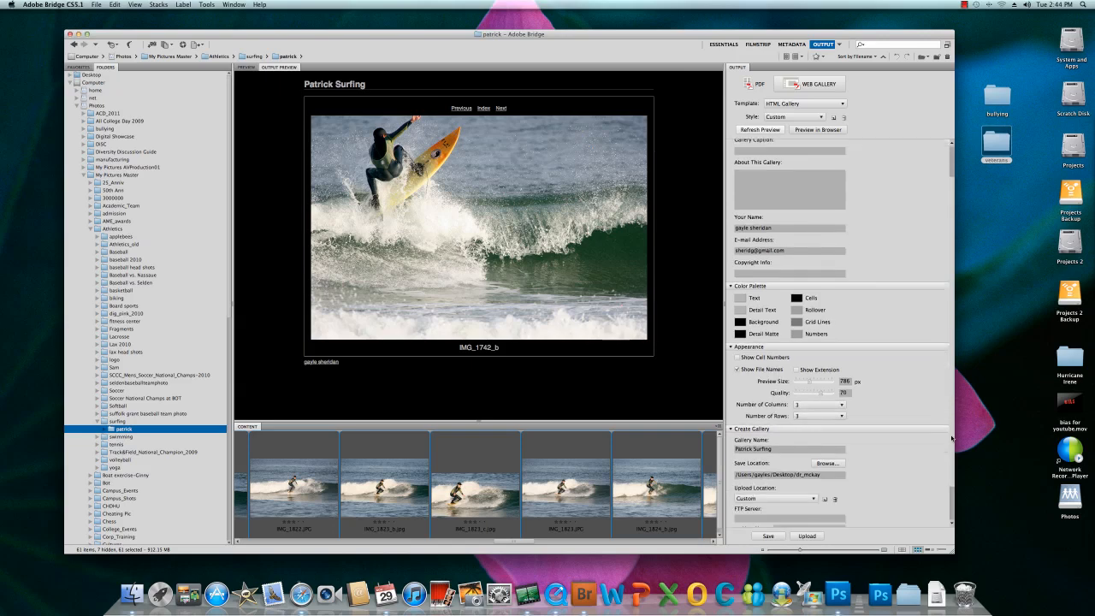
pyautogui.scroll(-2, 952, 439)
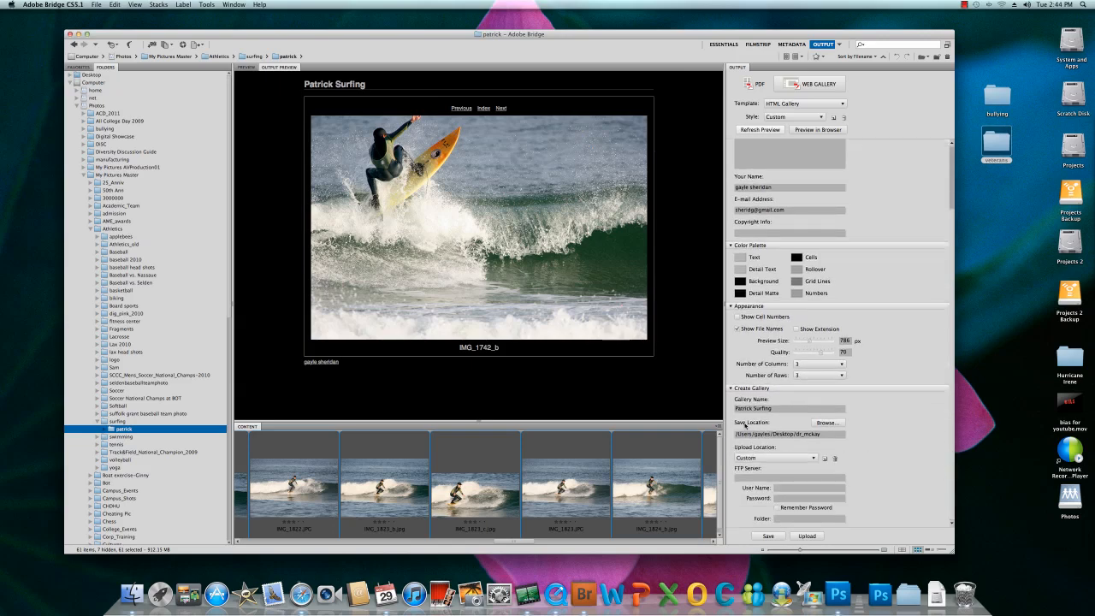
pyautogui.click(825, 422)
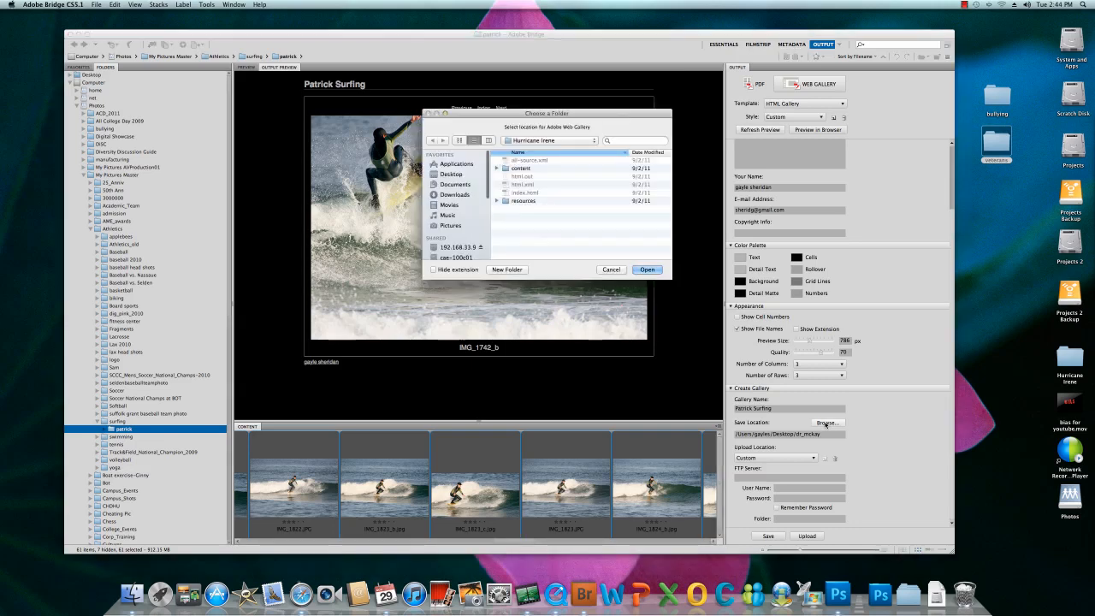
pyautogui.click(451, 174)
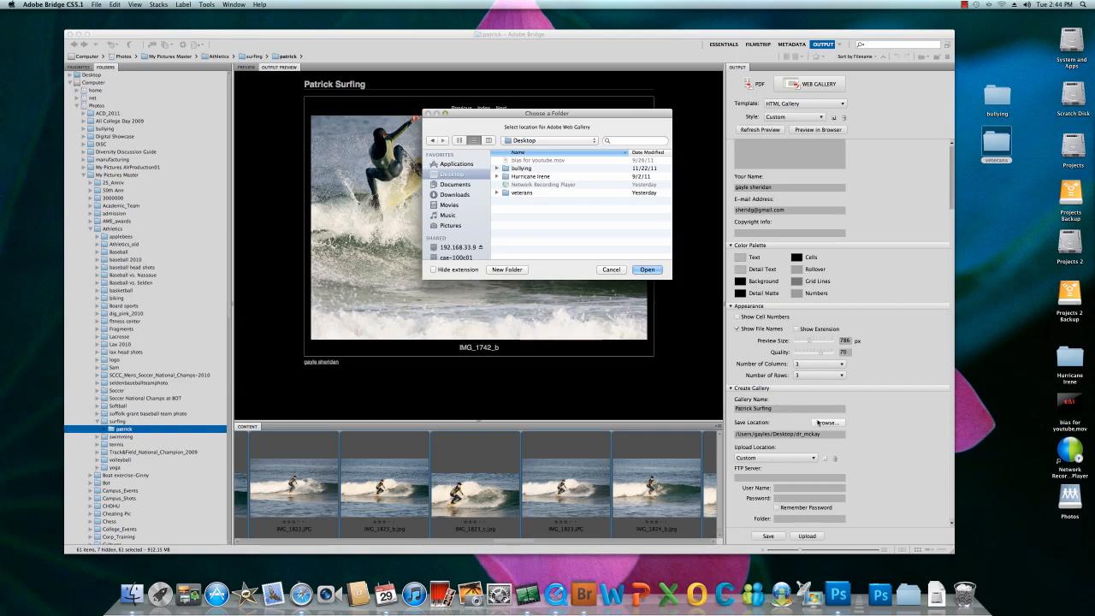
pyautogui.click(642, 270)
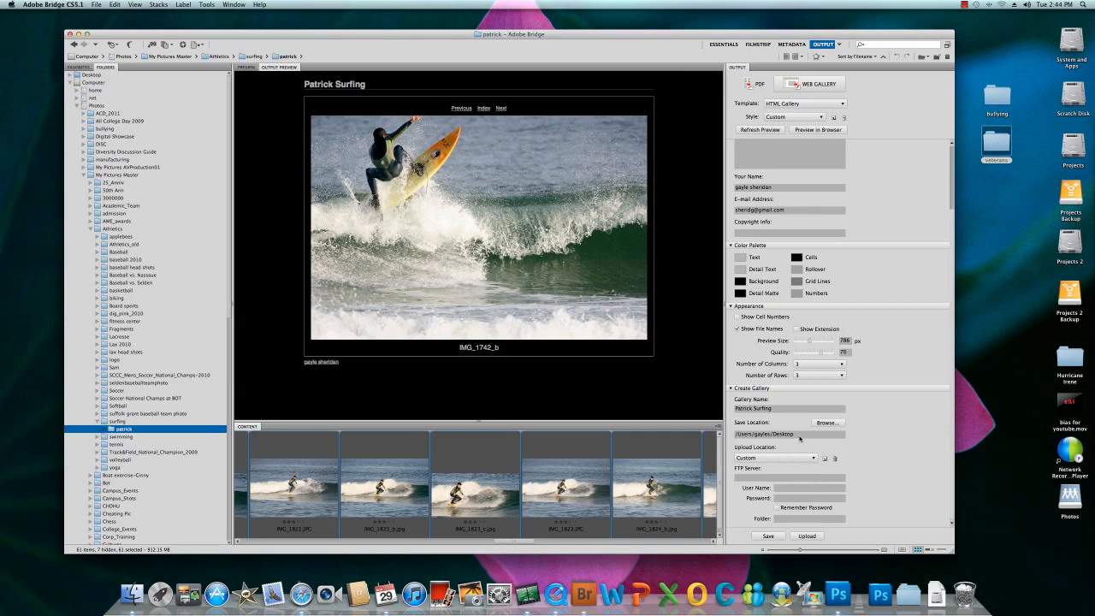
pyautogui.click(768, 537)
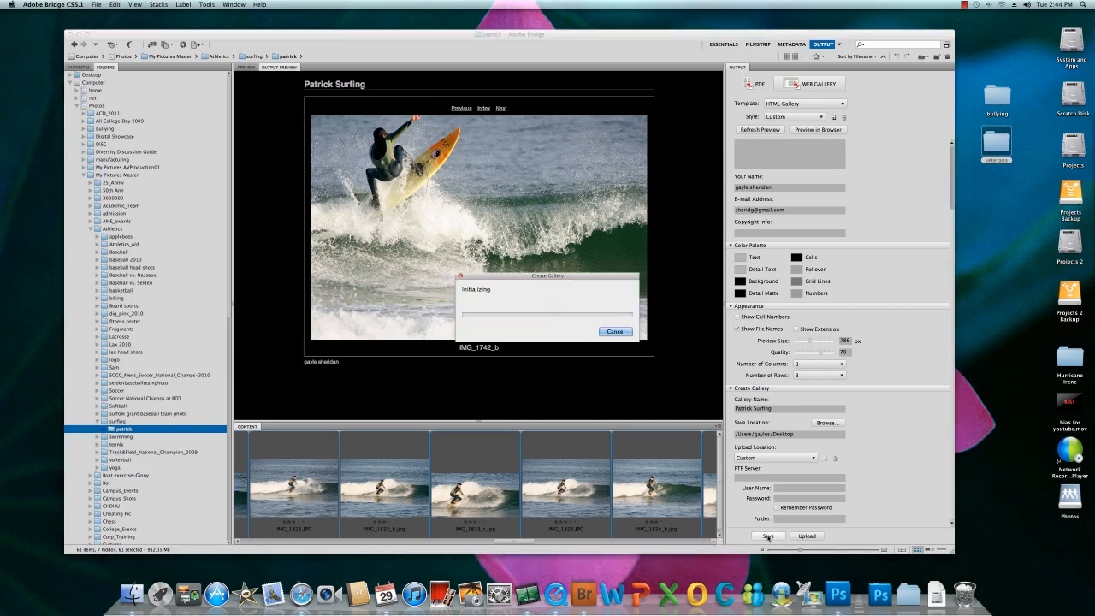